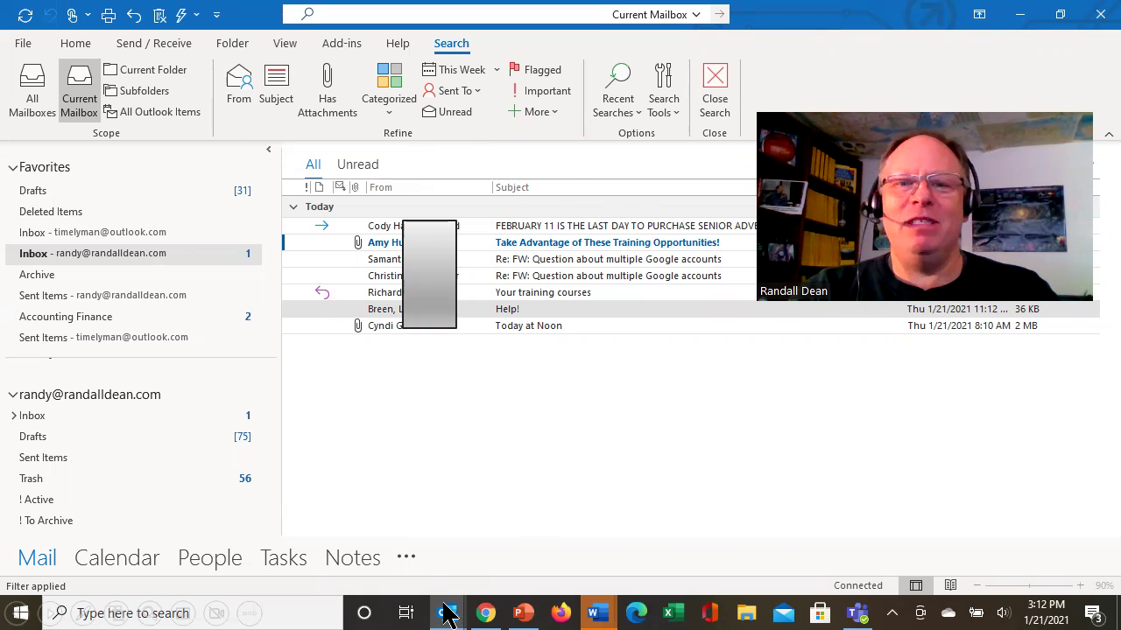
Minimize Outlook and end the PowerPoint slideshow to return to editing view
click(446, 613)
key(Escape)
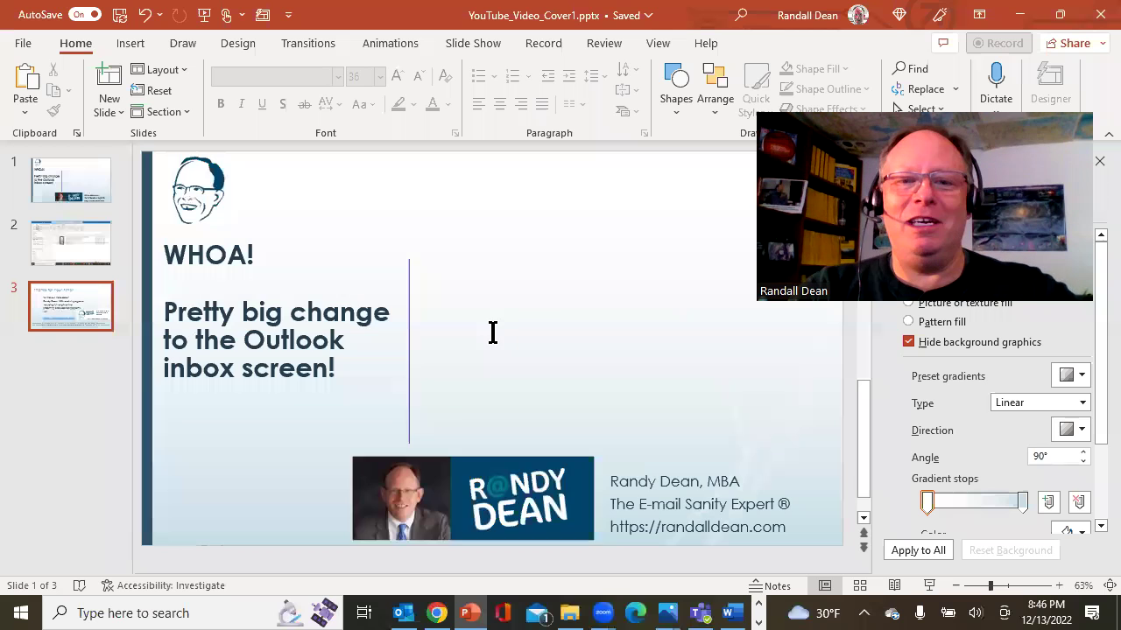
Bring Outlook back in front, showing the single older test email
click(415, 610)
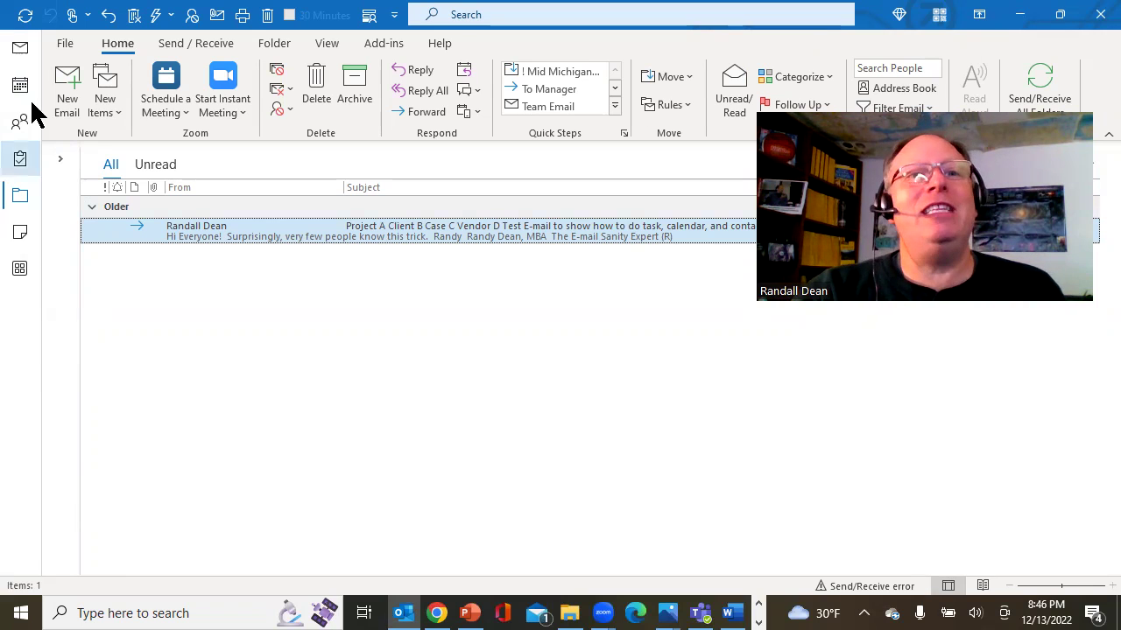
click(20, 272)
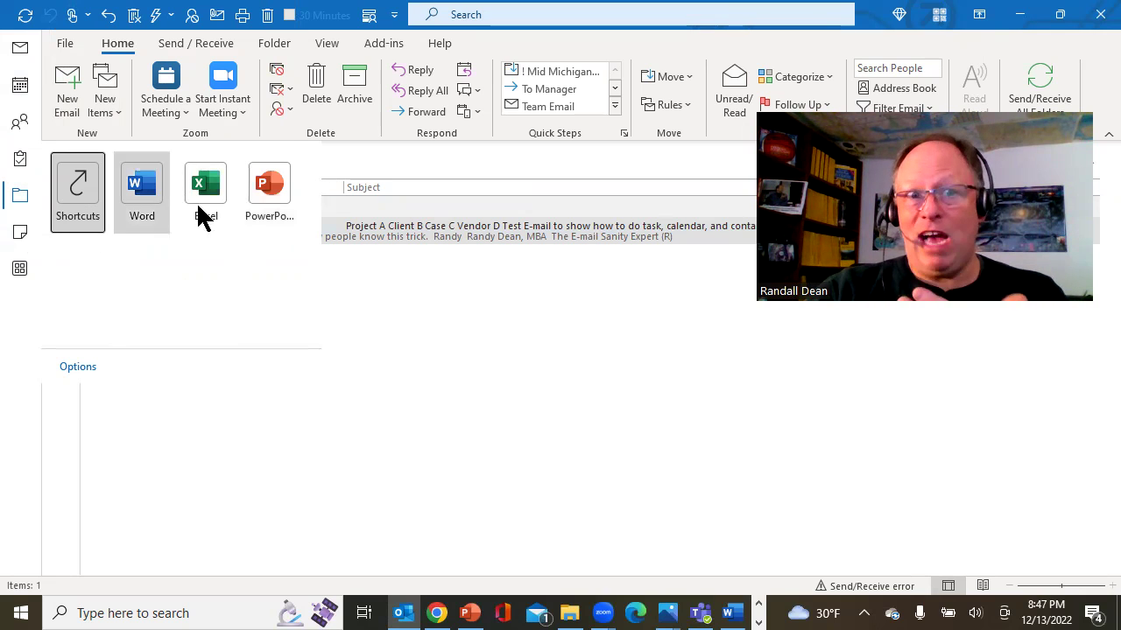
click(136, 201)
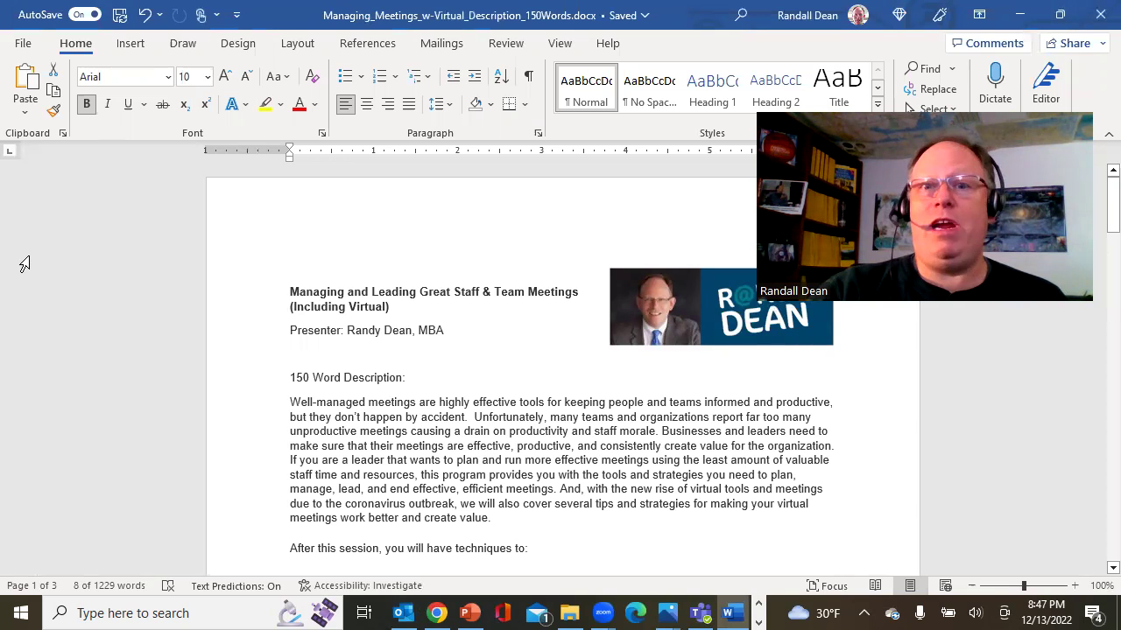
mouse_move(401, 613)
click(407, 564)
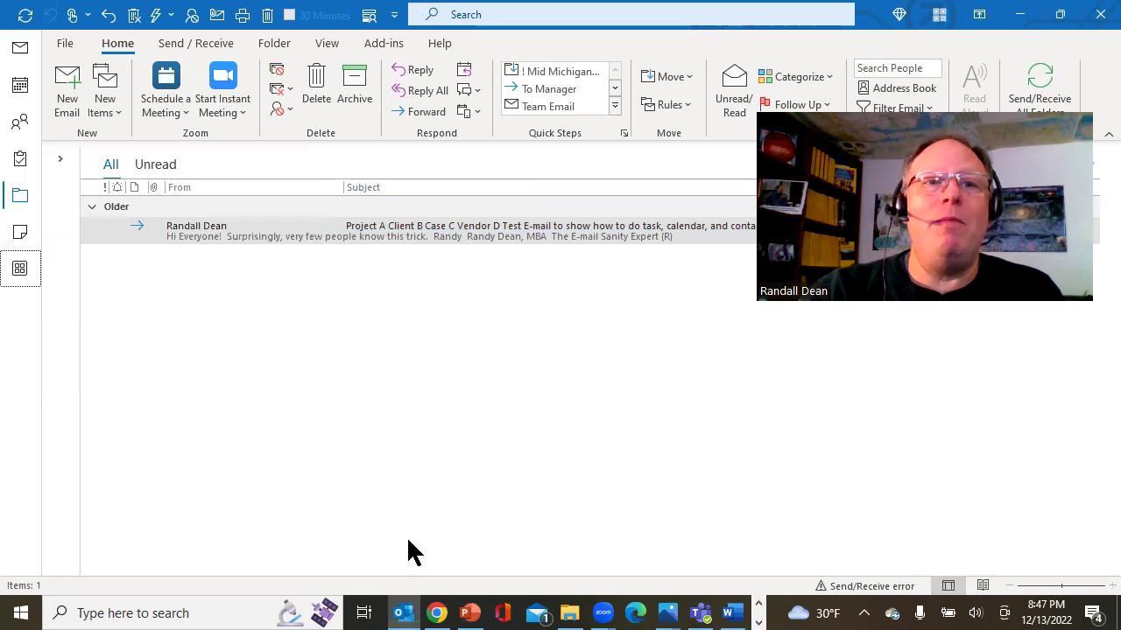
click(17, 267)
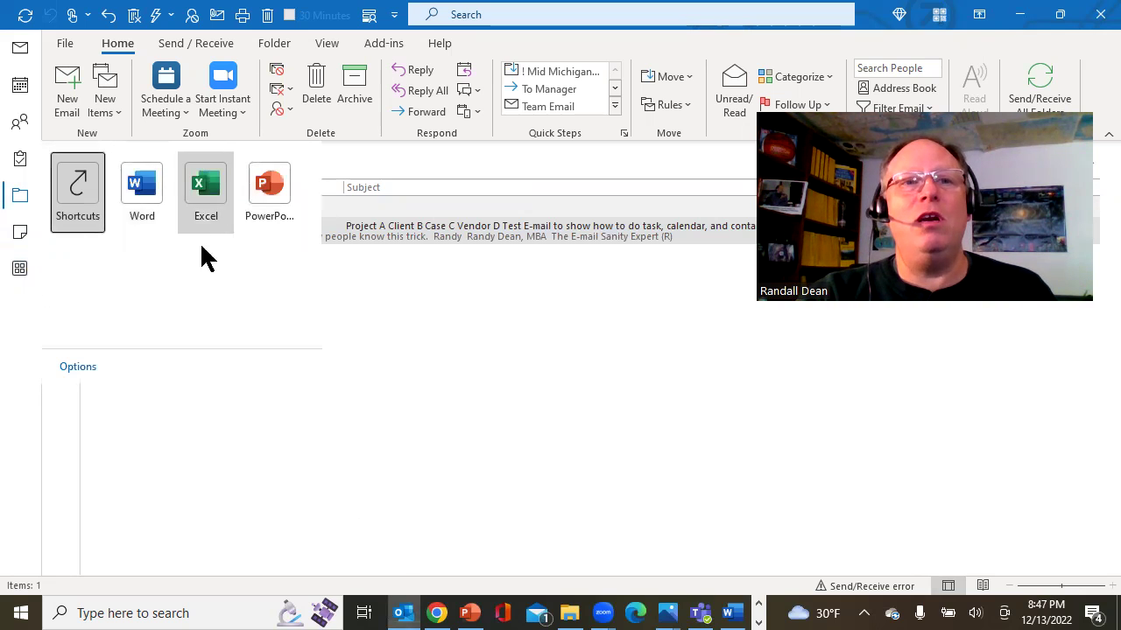
key(Escape)
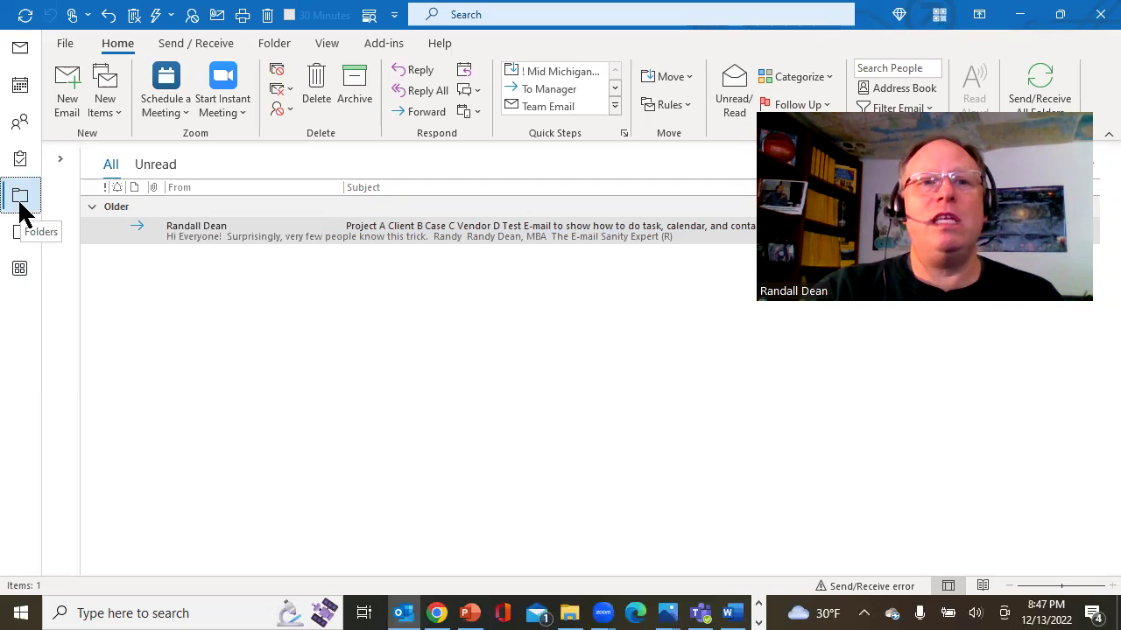
Expand the hidden folder pane and pin it so Inbox, Drafts and Sent Items stay listed
key(Tab)
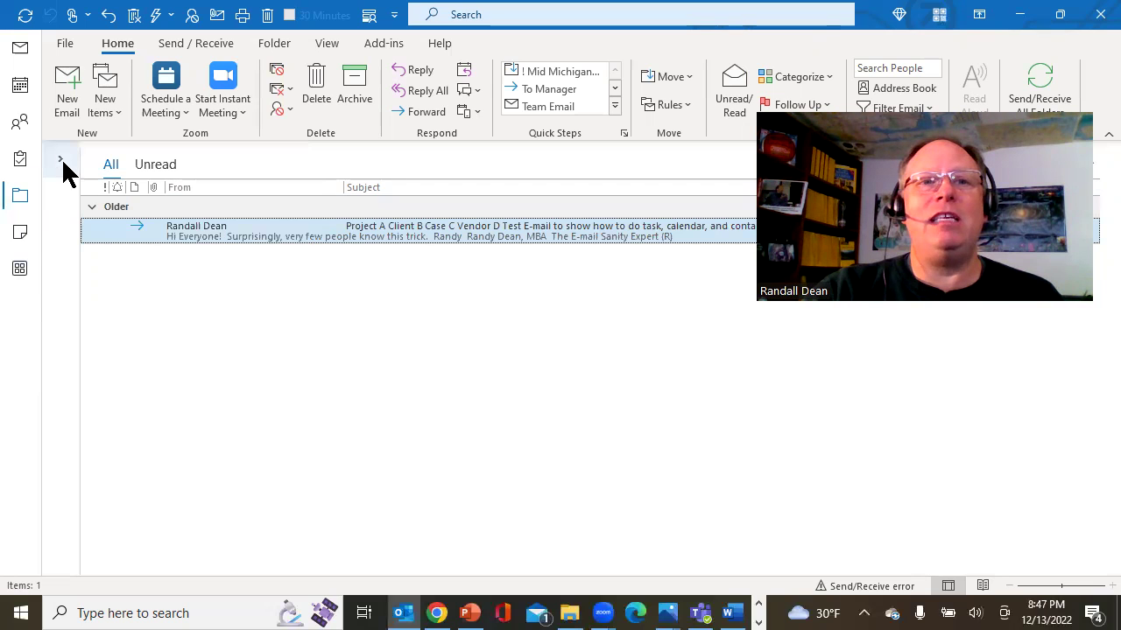
click(63, 169)
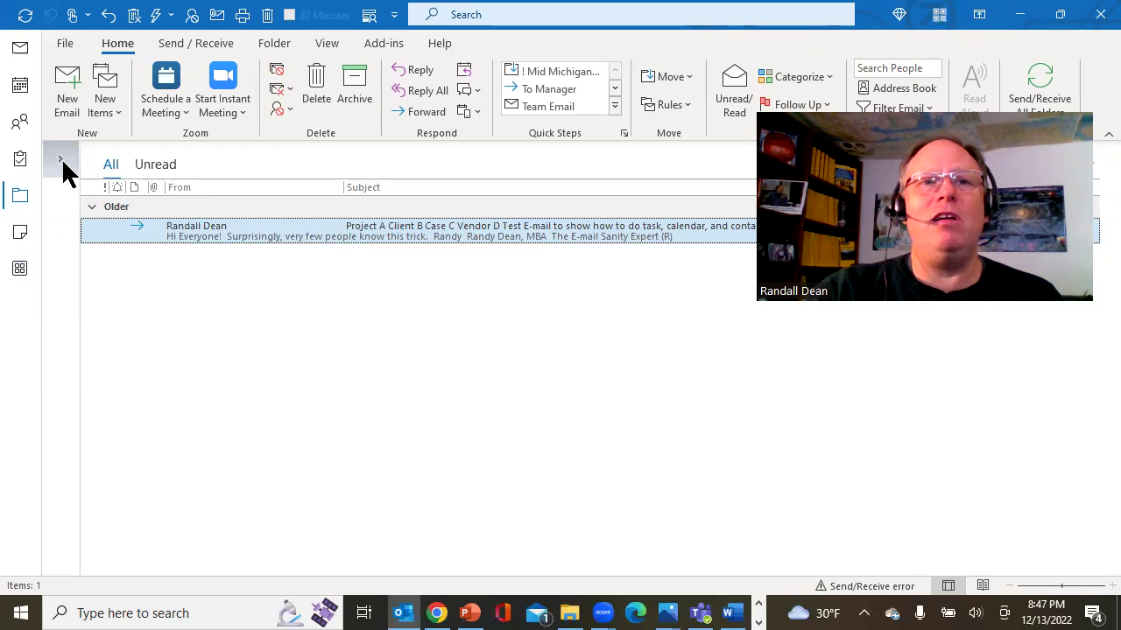
scroll(297, 377, up, 2)
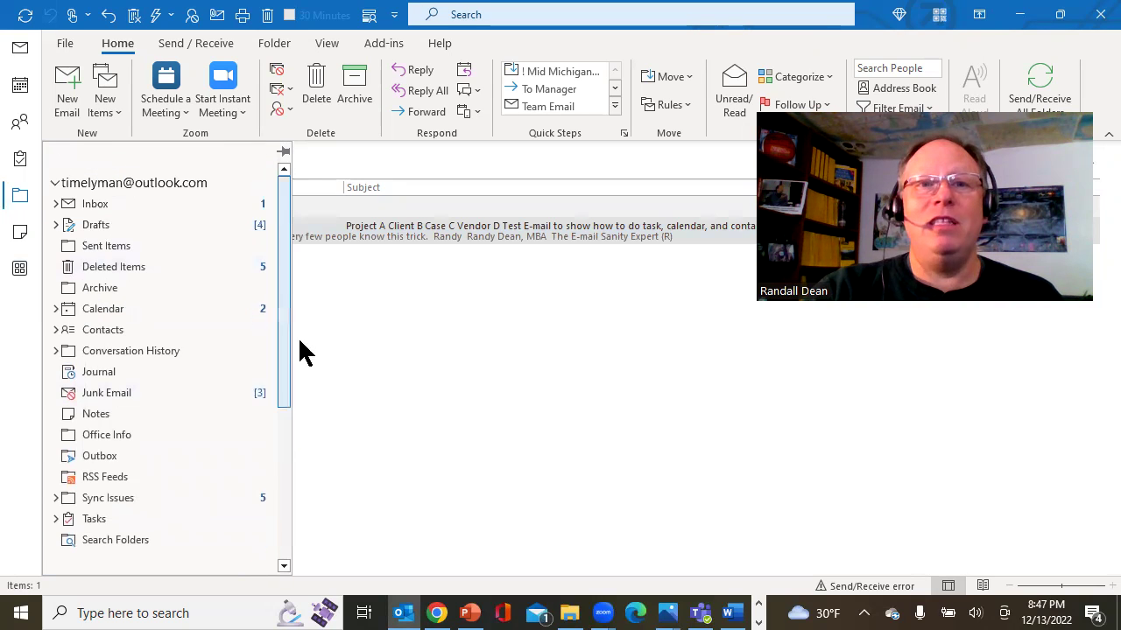
mouse_move(283, 292)
mouse_down()
mouse_move(283, 513)
mouse_move(287, 274)
mouse_up()
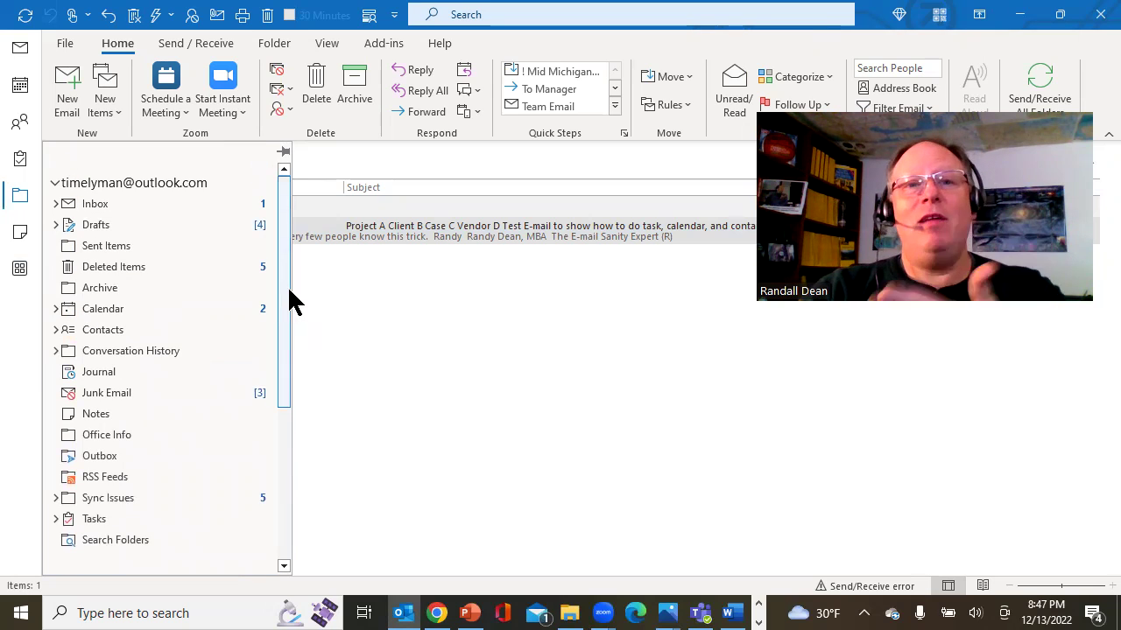
click(283, 153)
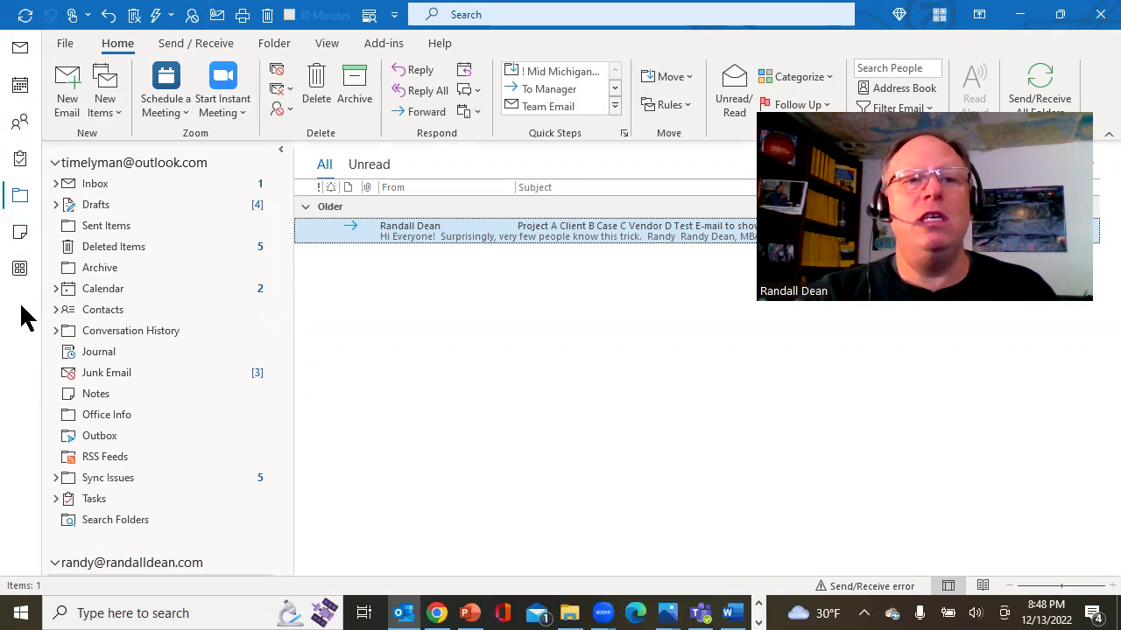
Peek at the More Apps list, then switch to the Calendar week of December 11–17, 2022
click(18, 274)
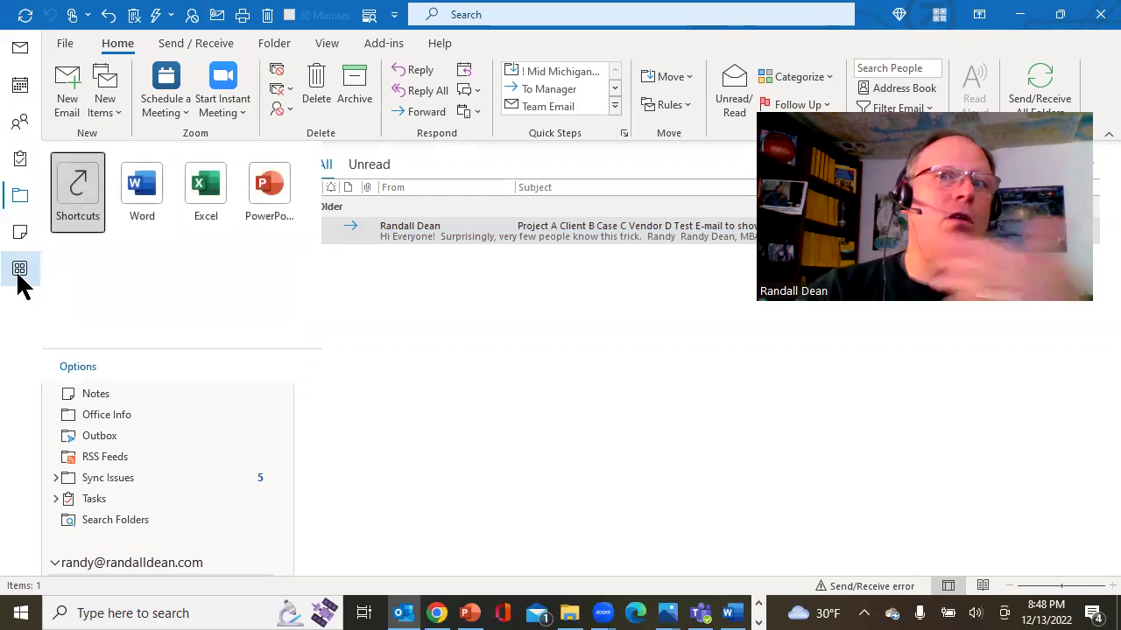
click(560, 358)
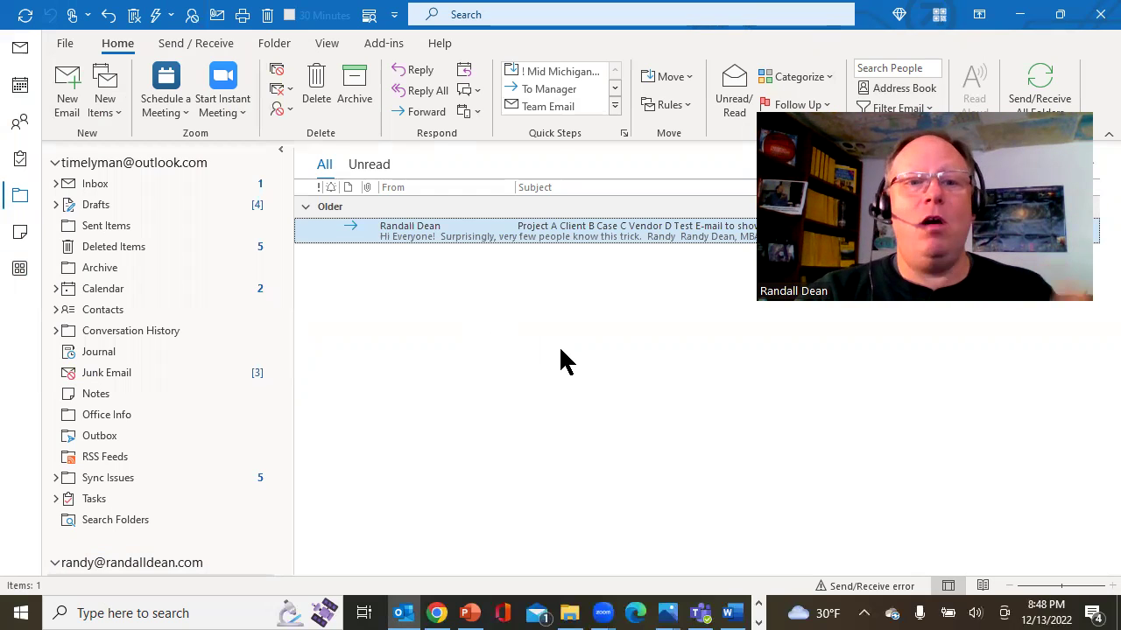
click(21, 85)
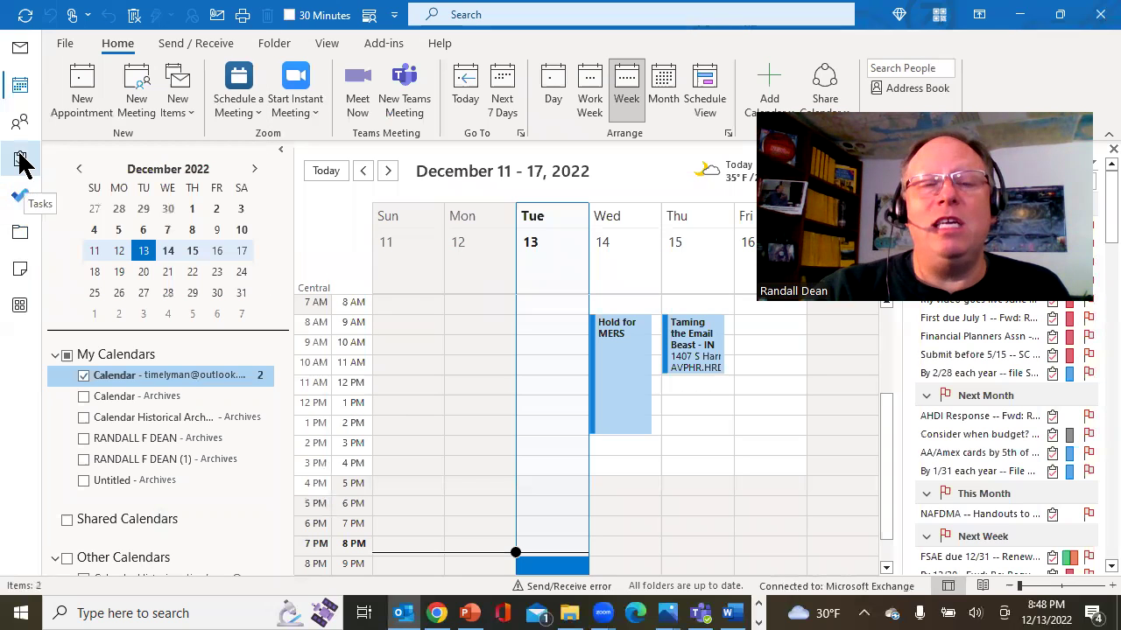
mouse_move(20, 158)
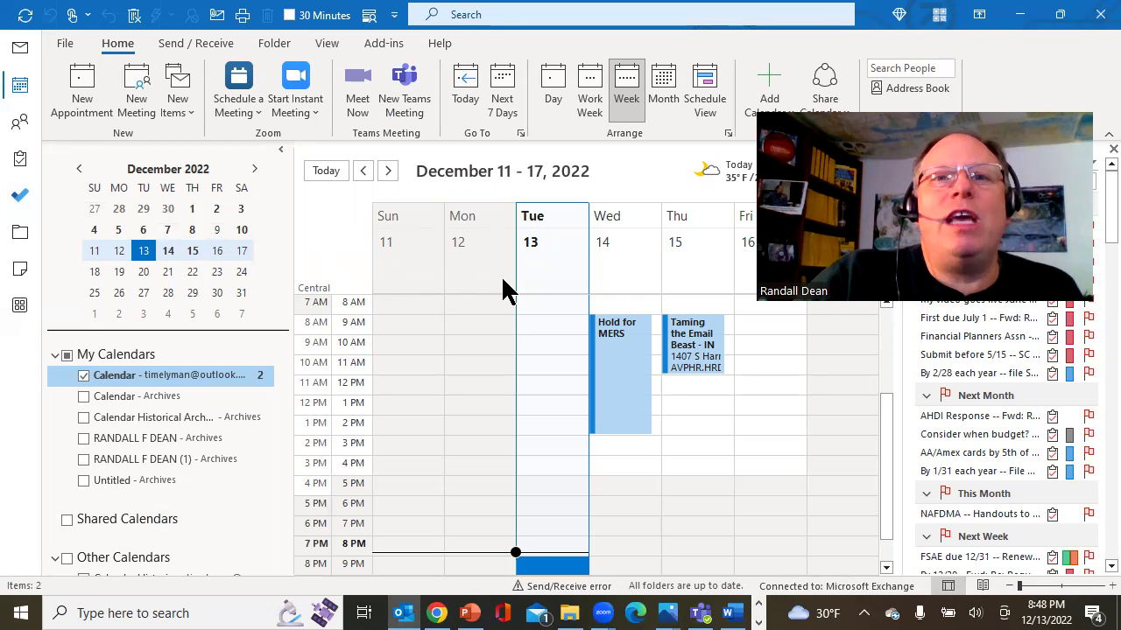
click(97, 86)
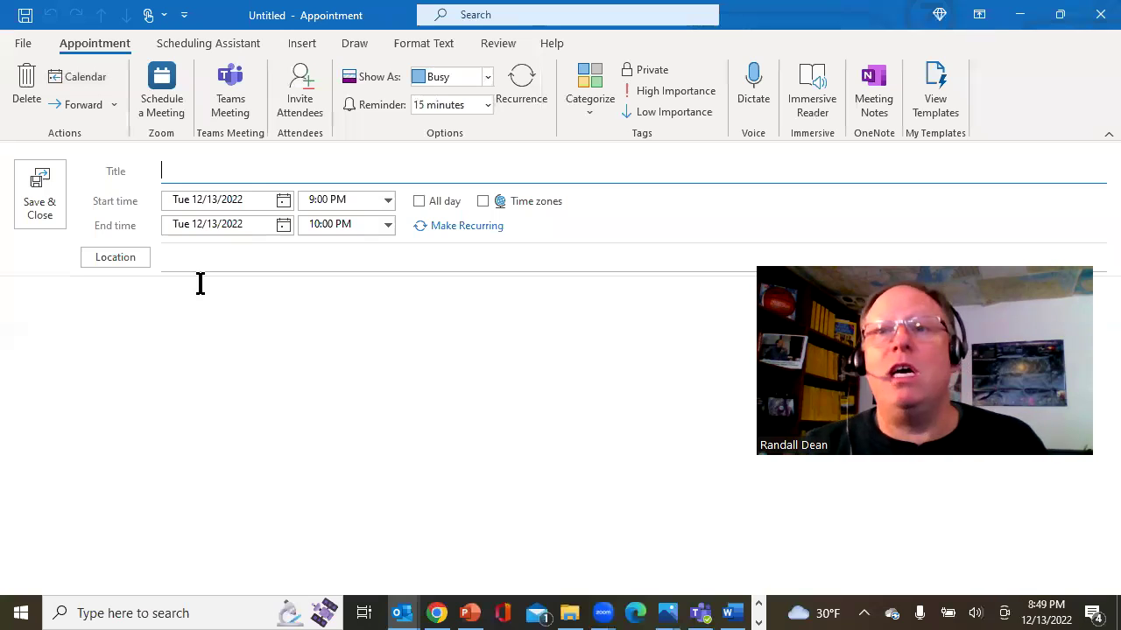
click(1099, 17)
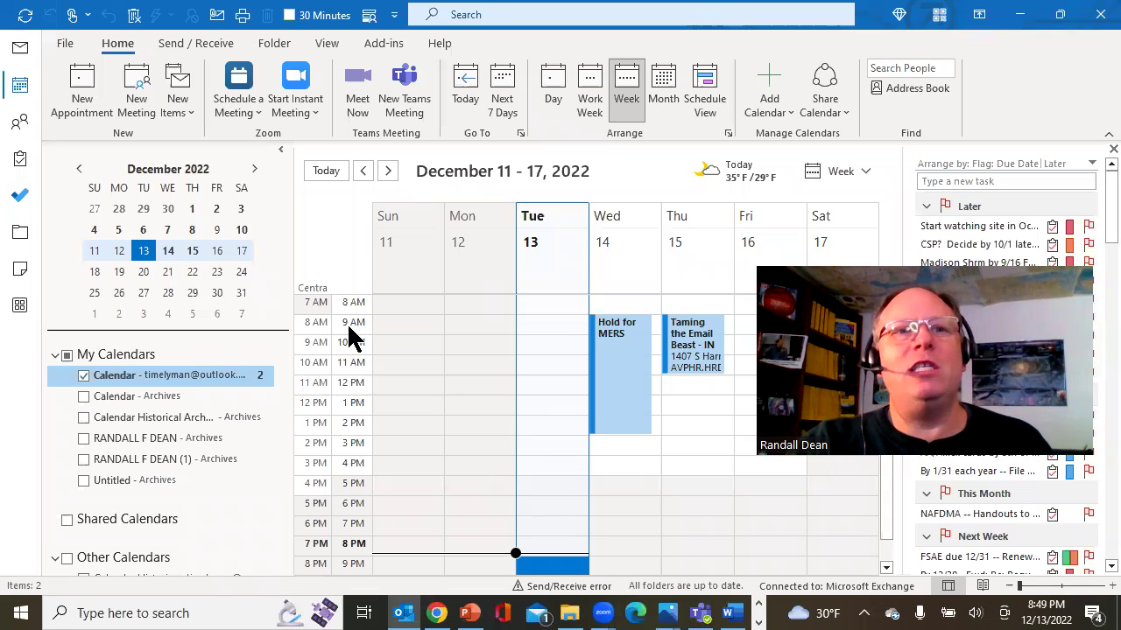
Return to the Mail inbox, glance at More Apps, then bring PowerPoint forward
click(19, 51)
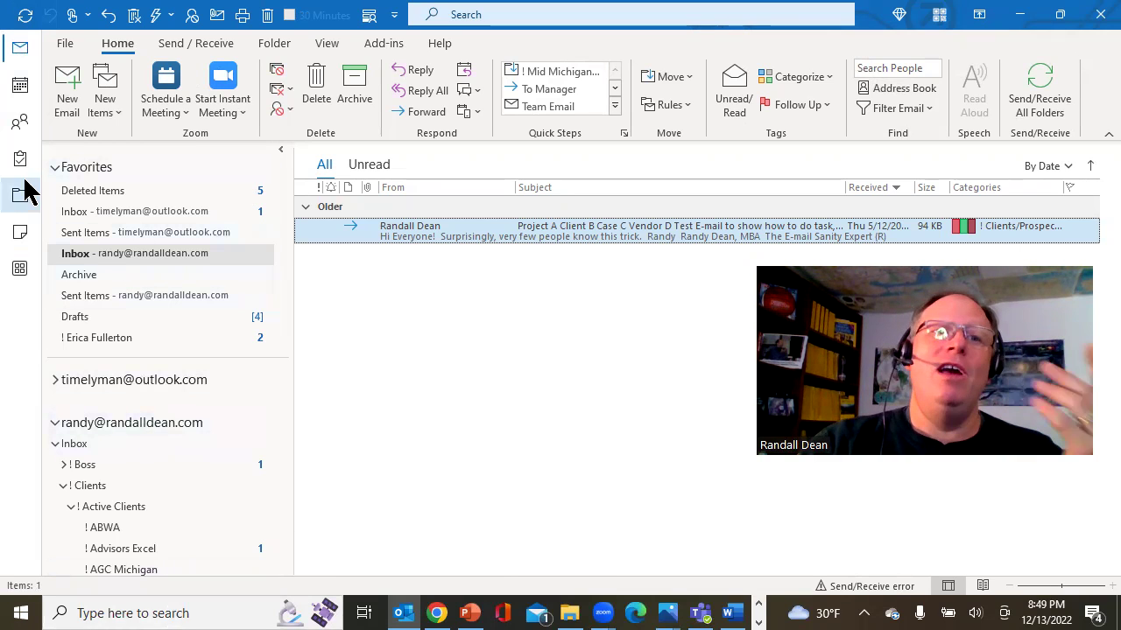
click(19, 268)
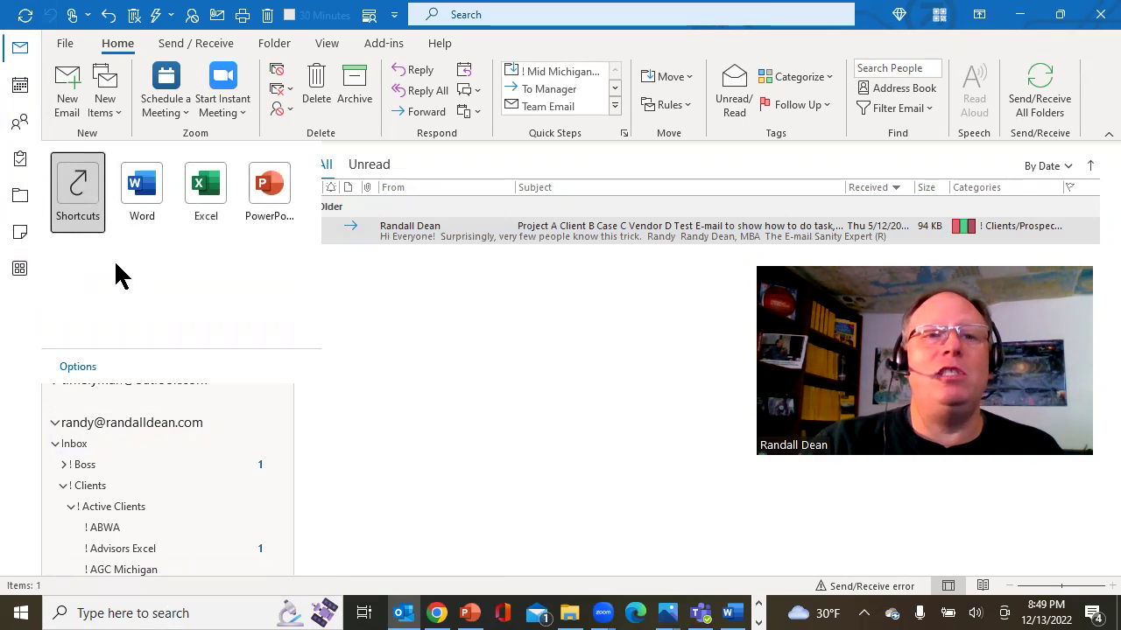
click(508, 347)
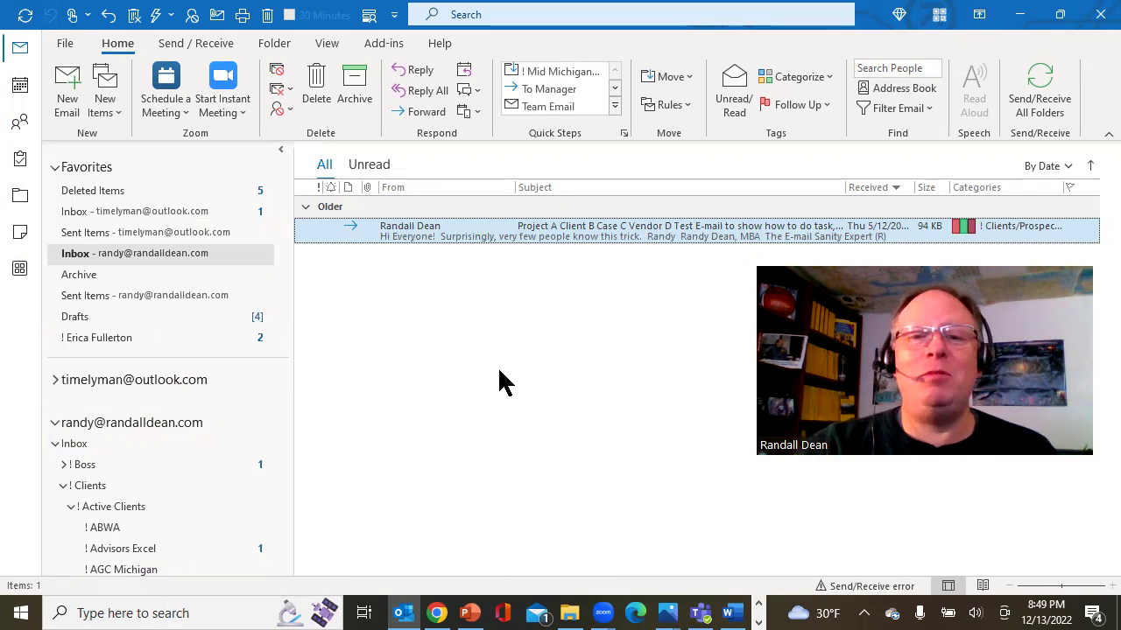
click(471, 613)
Select the main text box on the closing 'Thanks for Your Time!' slide
click(612, 267)
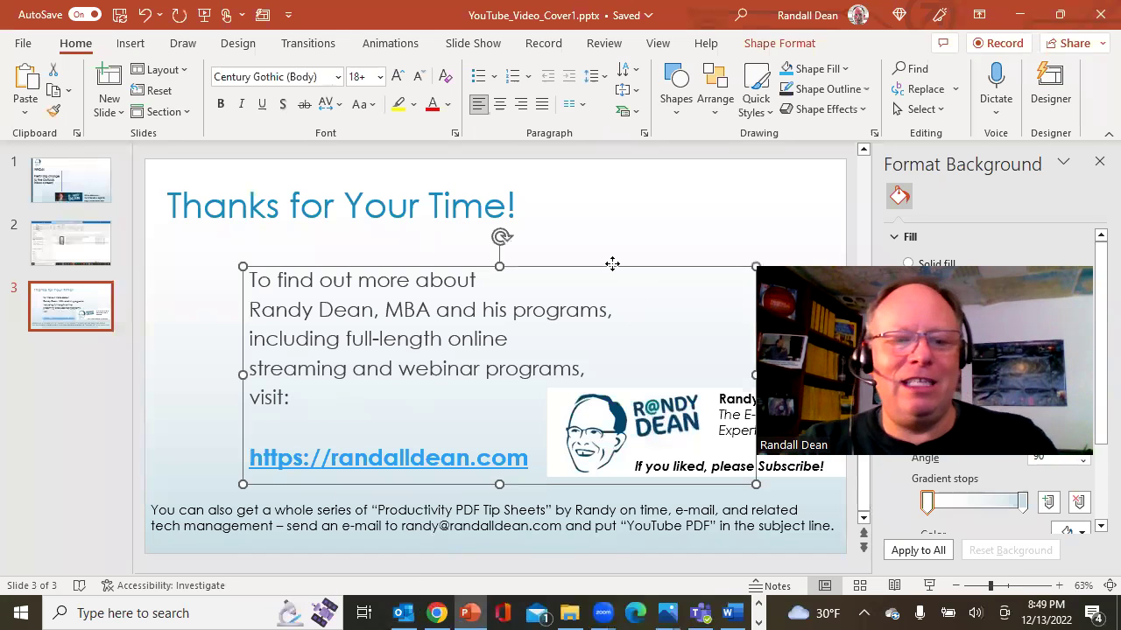